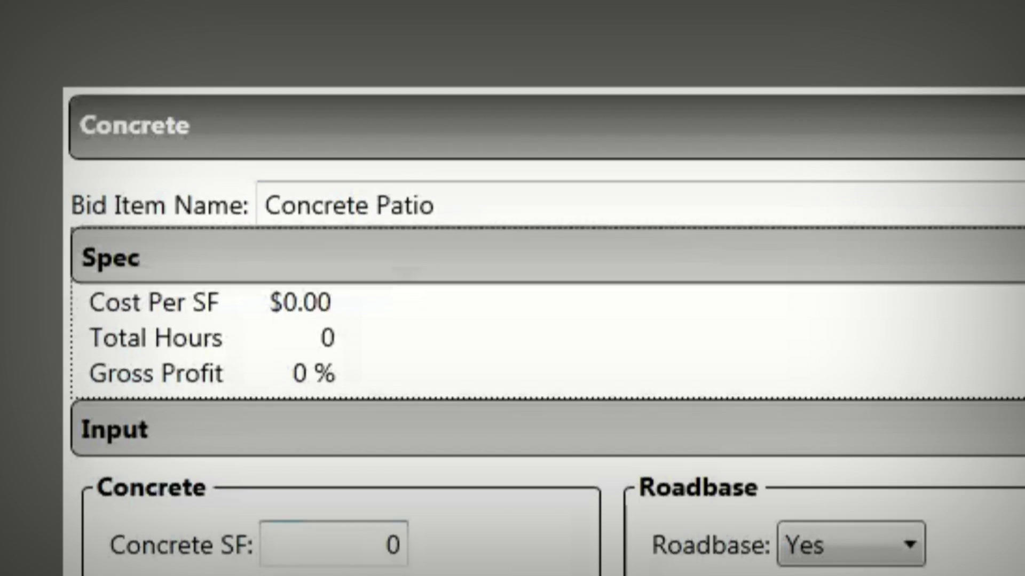
{"action": "type", "text": "850"}
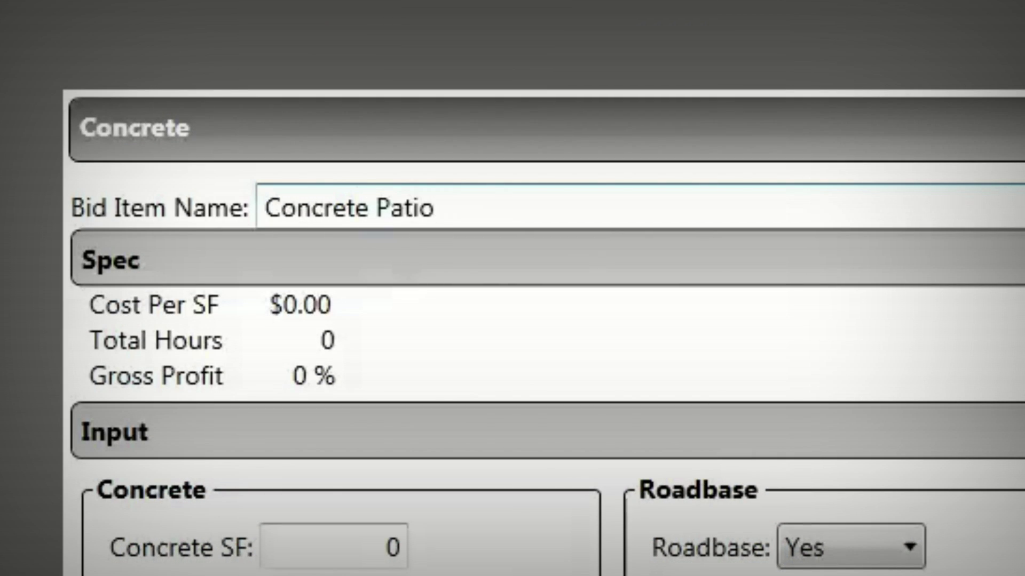
{"action": "type", "text": "850"}
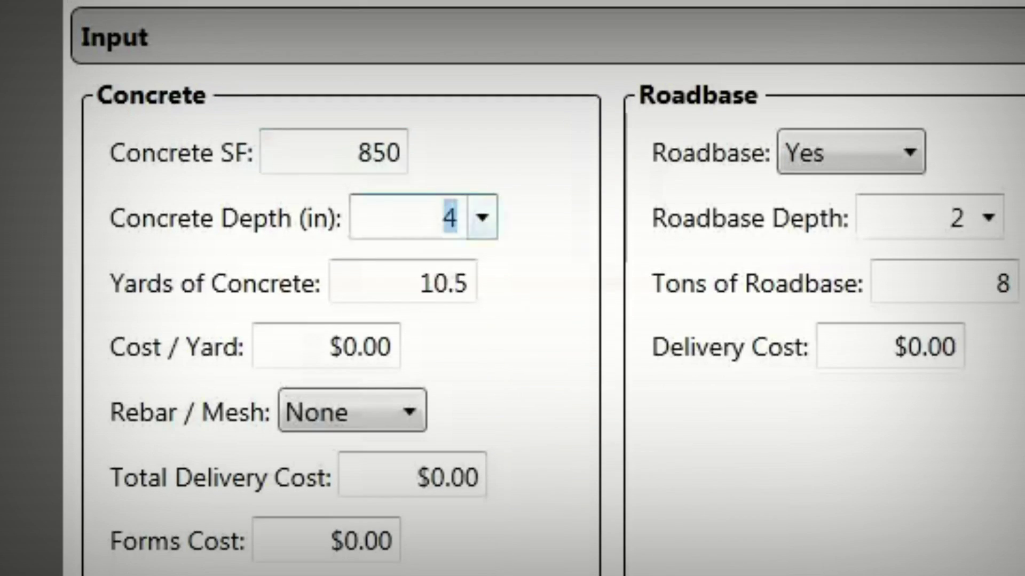
Set the concrete to 5-inch depth with mesh reinforcement, $75 delivery and $325 forms.
{"action": "left_click", "coordinate": [481, 217]}
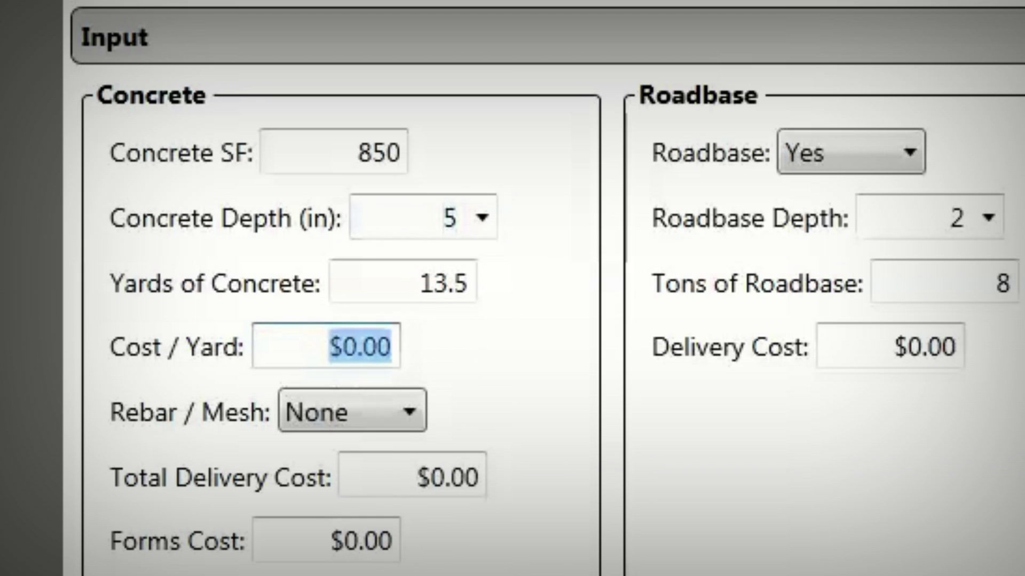
{"action": "type", "text": "13"}
{"action": "key", "text": "alt+Down"}
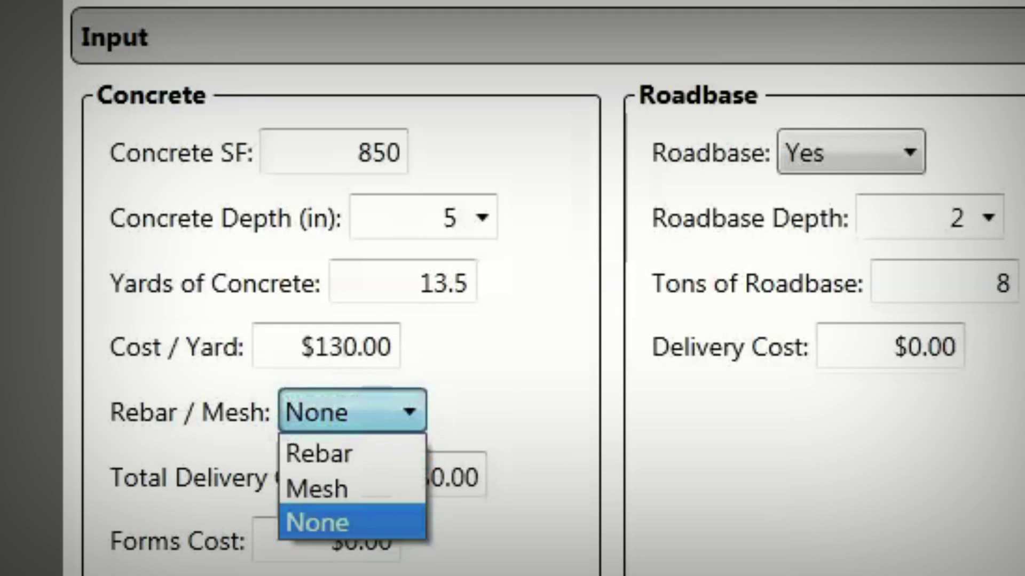
{"action": "key", "text": "Up"}
{"action": "key", "text": "Tab"}
{"action": "type", "text": "75"}
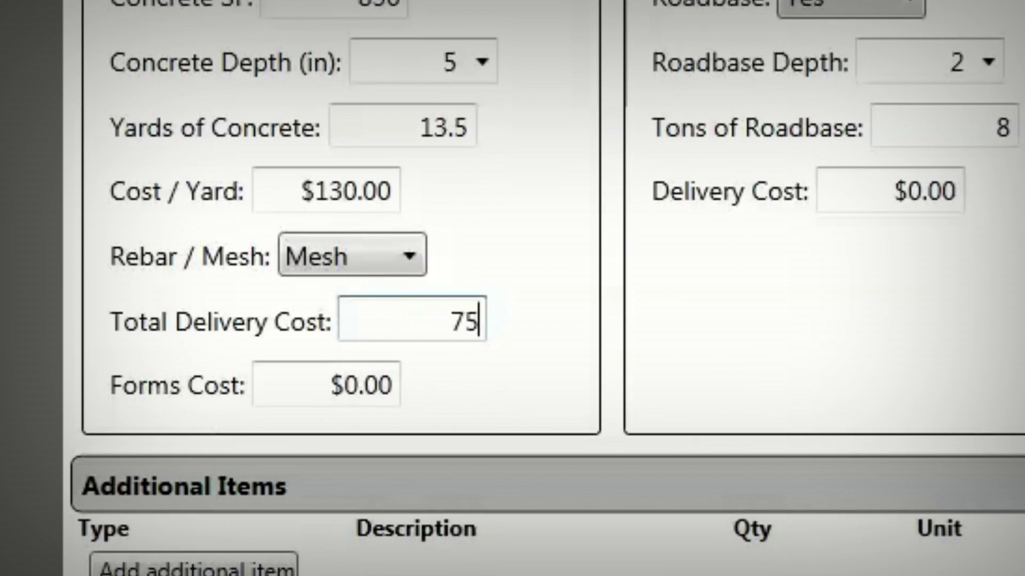
{"action": "key", "text": "Tab"}
{"action": "type", "text": "25"}
{"action": "key", "text": "Tab"}
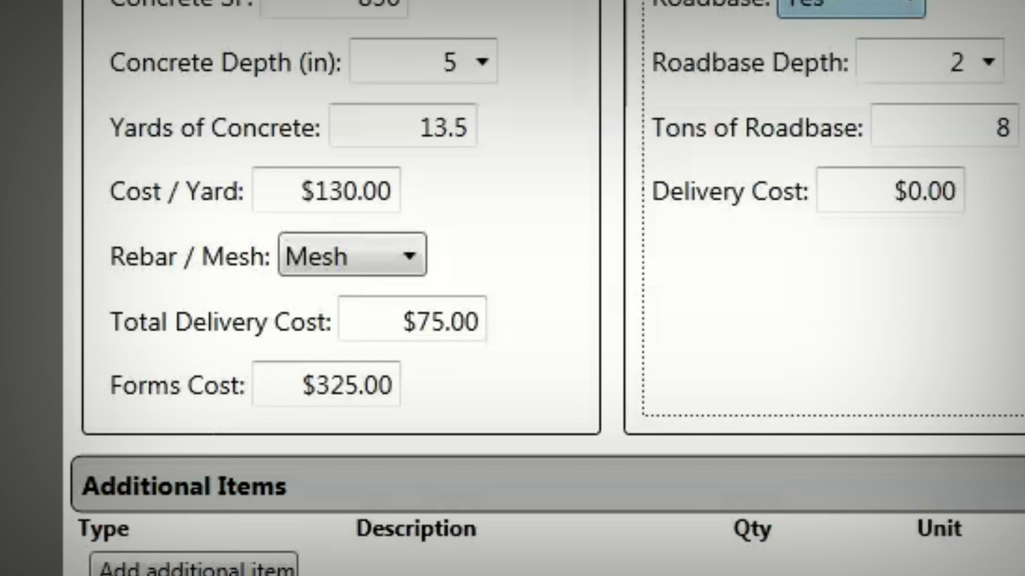
Set the roadbase depth to 4 inches, doubling tons to 16, and move to mobilization hours.
{"action": "key", "text": "Tab"}
{"action": "key", "text": "alt+Down"}
{"action": "key", "text": "Down"}
{"action": "key", "text": "Down"}
{"action": "key", "text": "Return"}
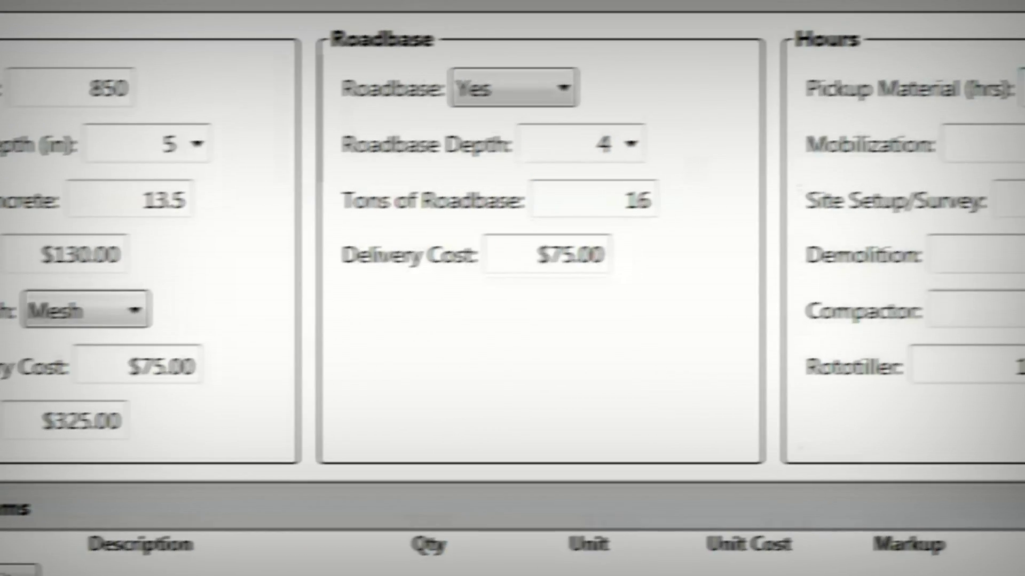
{"action": "key", "text": "Tab"}
{"action": "type", "text": "4"}
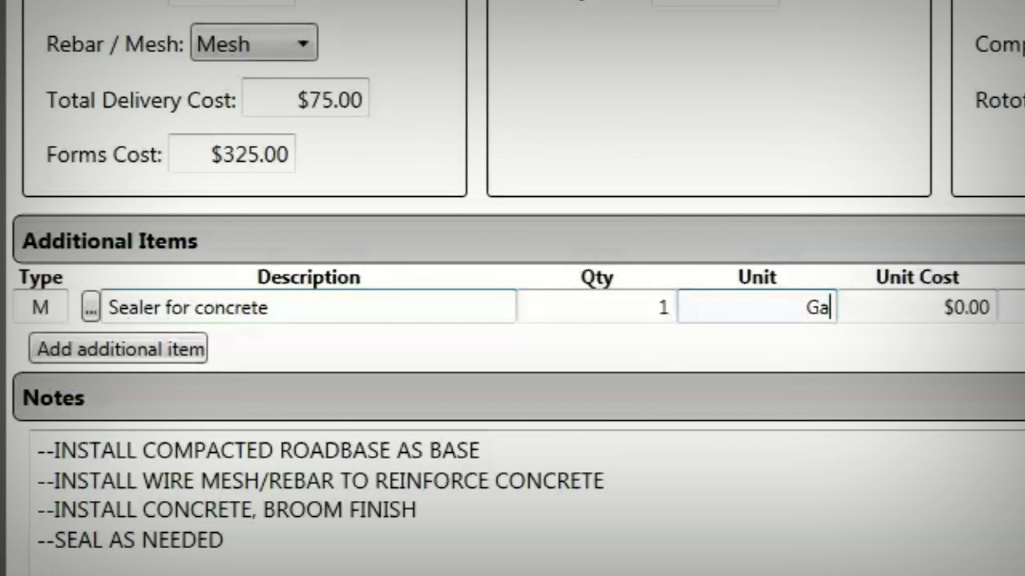
{"action": "type", "text": "llon"}
Enter the sealer as 1 Gallon at $45 with 20% markup and move to its notes.
{"action": "key", "text": "Tab"}
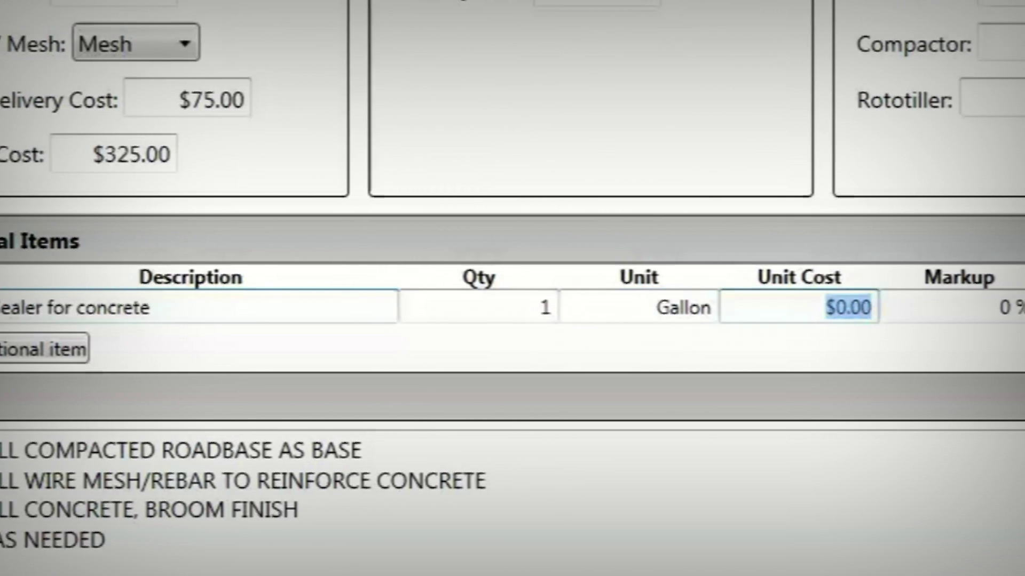
{"action": "type", "text": "45"}
{"action": "key", "text": "Tab"}
{"action": "type", "text": "20"}
{"action": "key", "text": "Tab"}
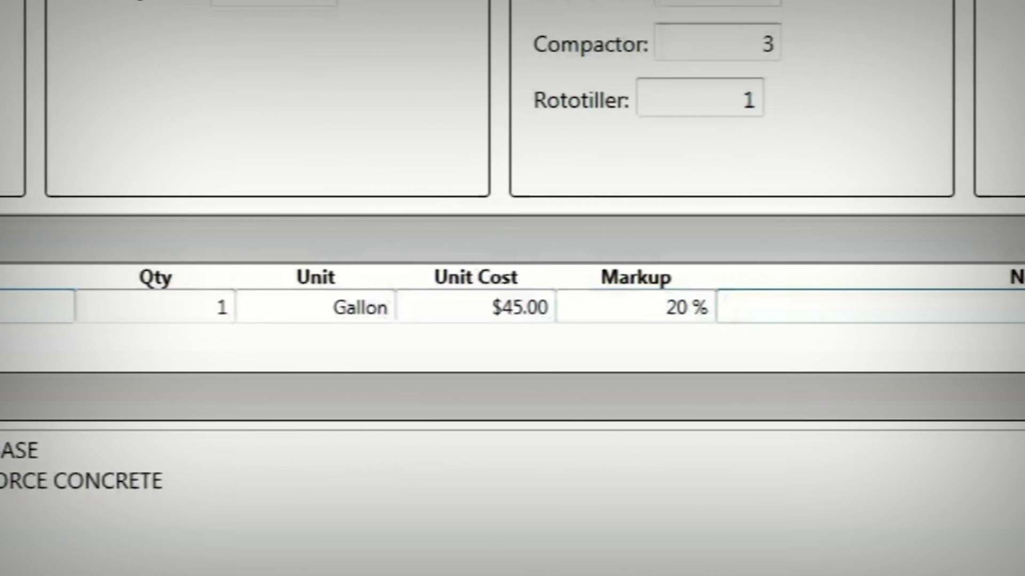
{"action": "type", "text": "Buy from XCD Concrete S"}
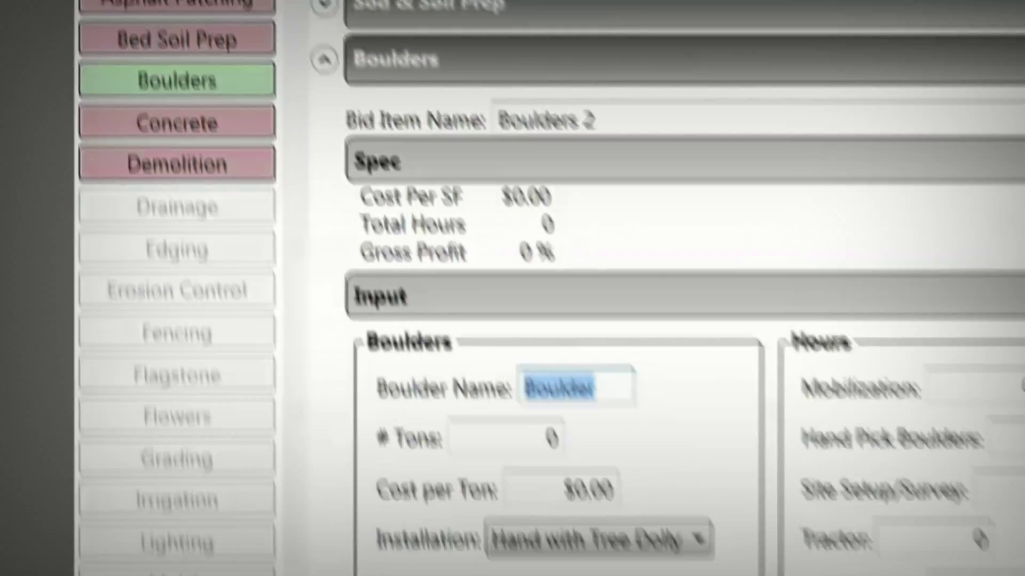
{"action": "type", "text": "Gr"}
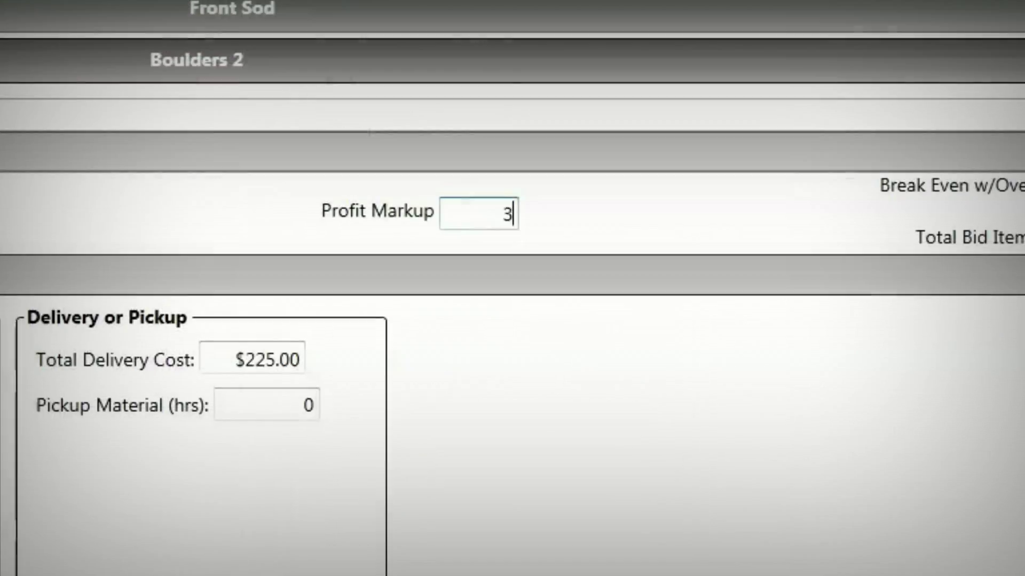
{"action": "type", "text": "0"}
{"action": "type", "text": "%"}
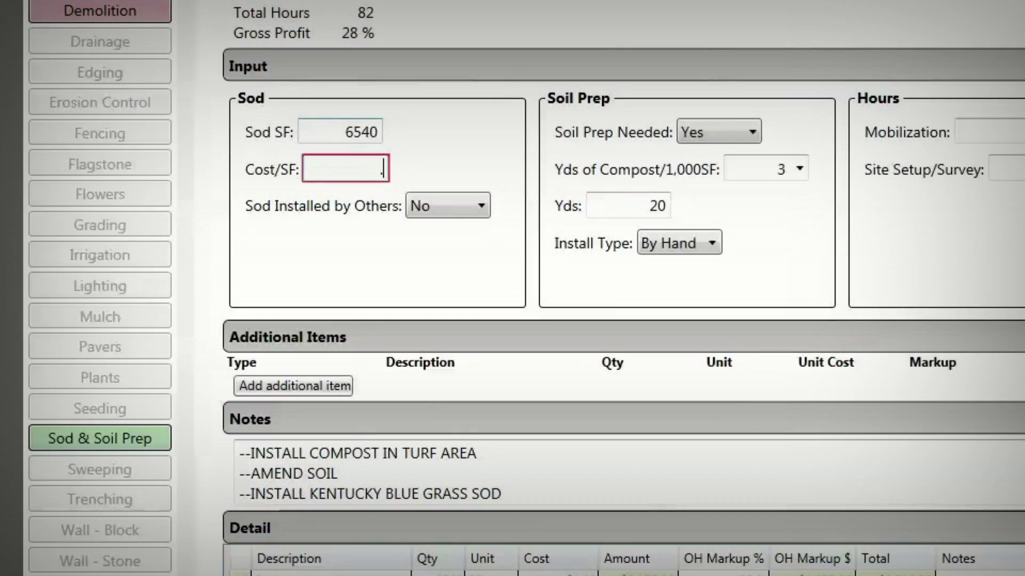
Mark the sod as installed by others and confirm the XYZ Sod Installers subcontractor name.
{"action": "key", "text": "Down"}
{"action": "key", "text": "Tab"}
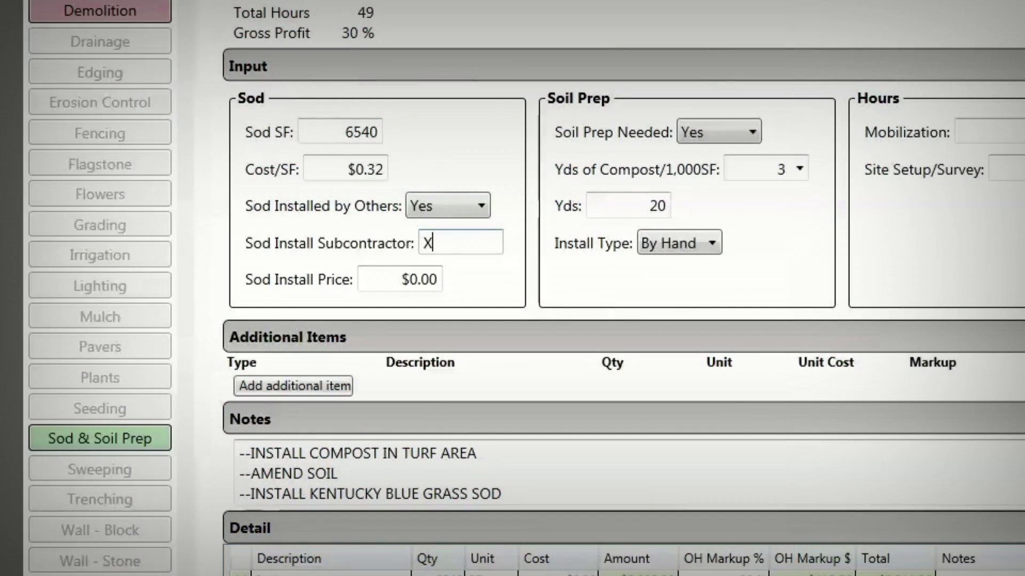
{"action": "type", "text": "YZ Sod Installers"}
{"action": "key", "text": "Tab"}
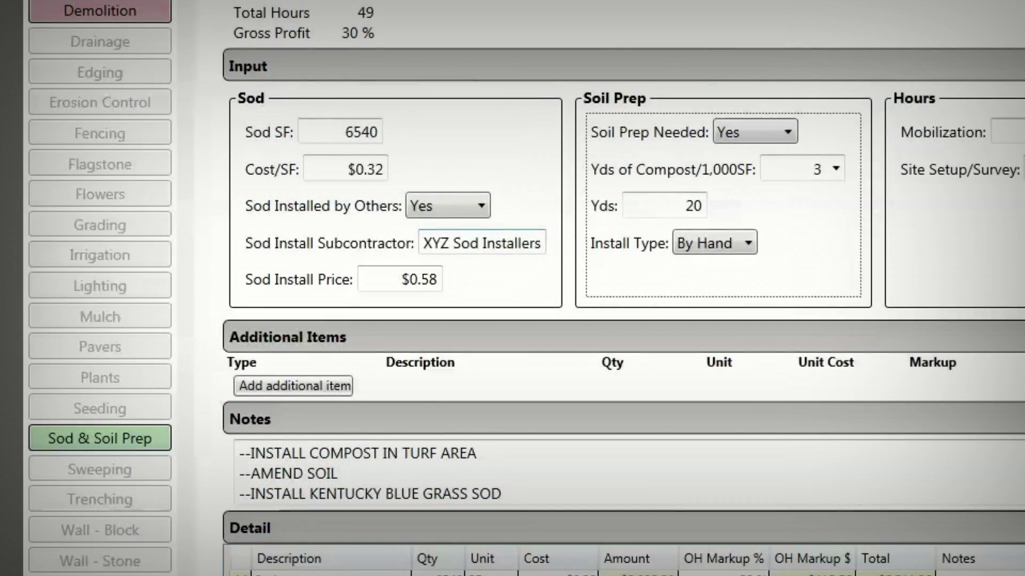
Set compost yards per 1,000 SF and switch the soil prep install type to Tractor.
{"action": "key", "text": "alt+Down"}
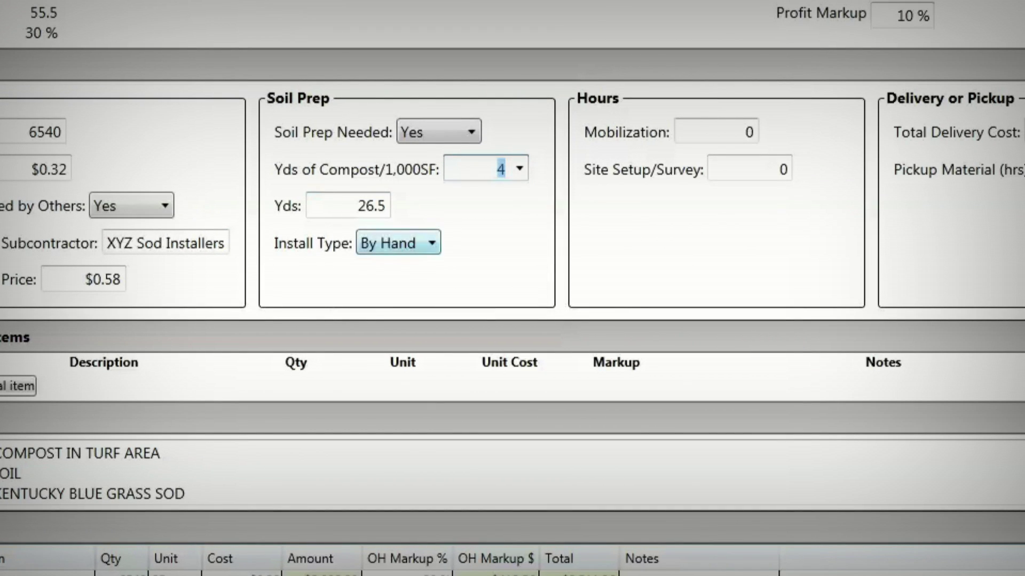
{"action": "key", "text": "alt+Down"}
{"action": "key", "text": "Down"}
{"action": "key", "text": "Return"}
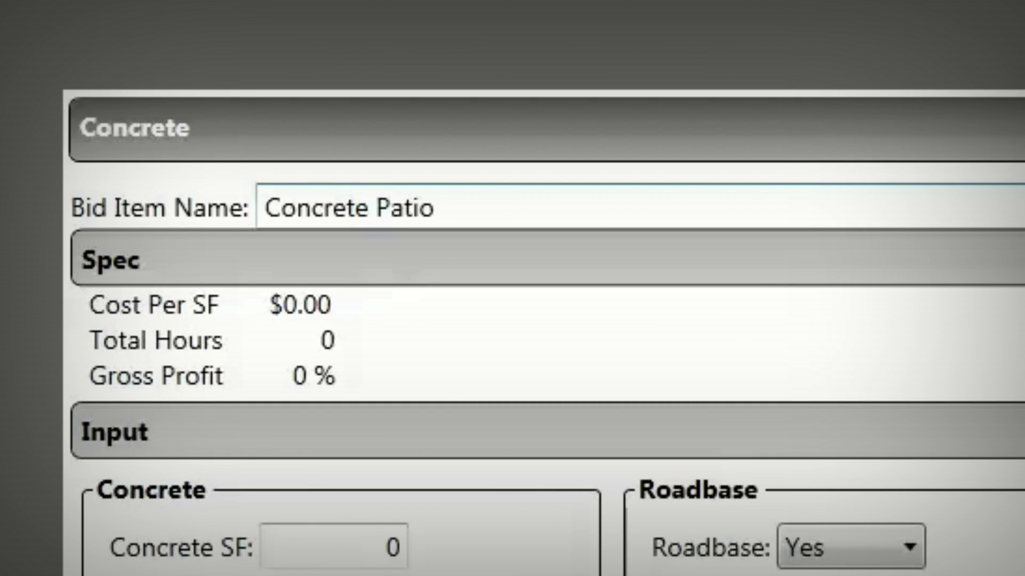
Keep the Concrete Patio depth at 4 inches and set Boulders 2 profit markup to 30%.
{"action": "key", "text": "Tab"}
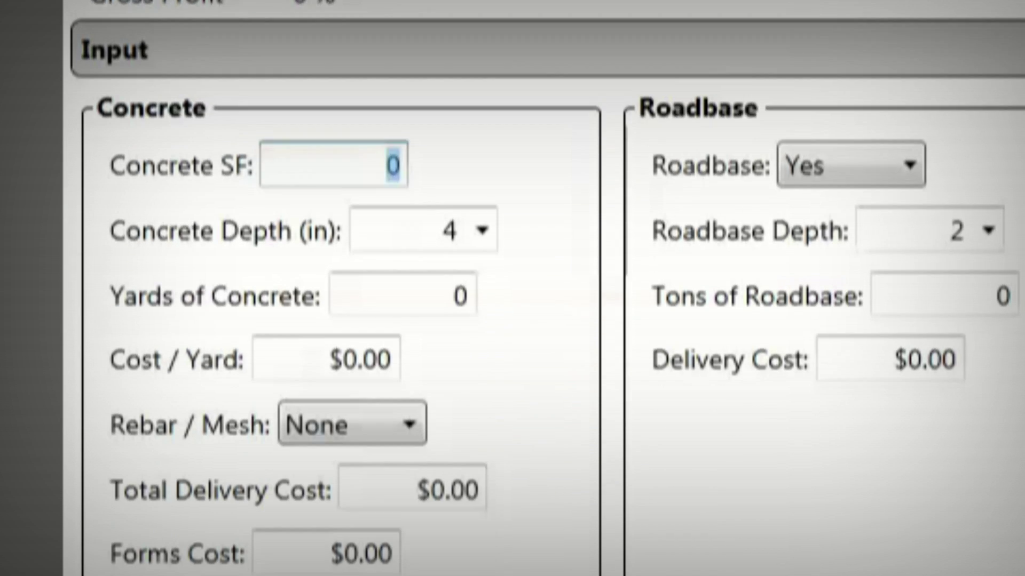
{"action": "type", "text": "850"}
{"action": "key", "text": "alt+Down"}
{"action": "key", "text": "Escape"}
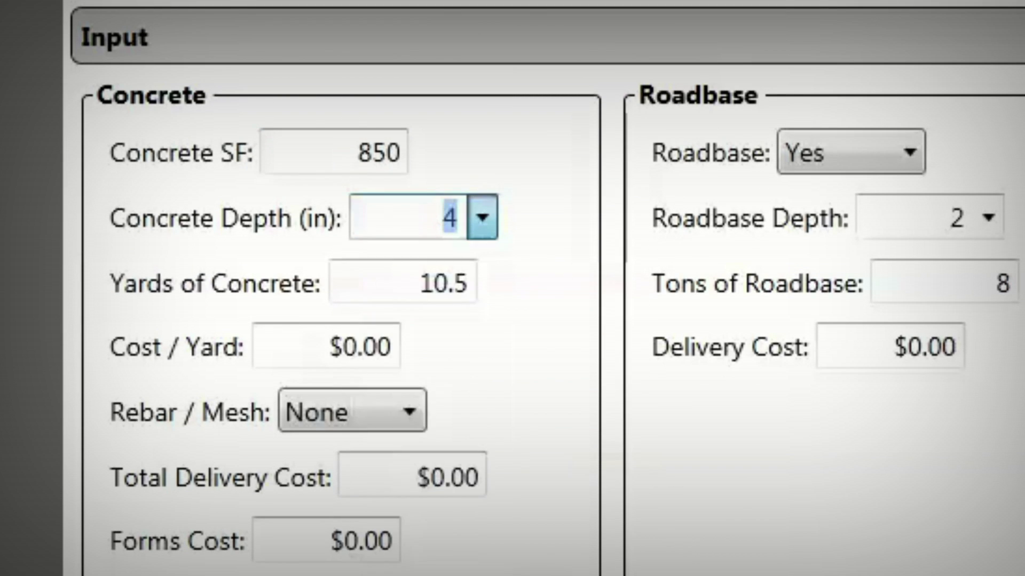
{"action": "type", "text": "30"}
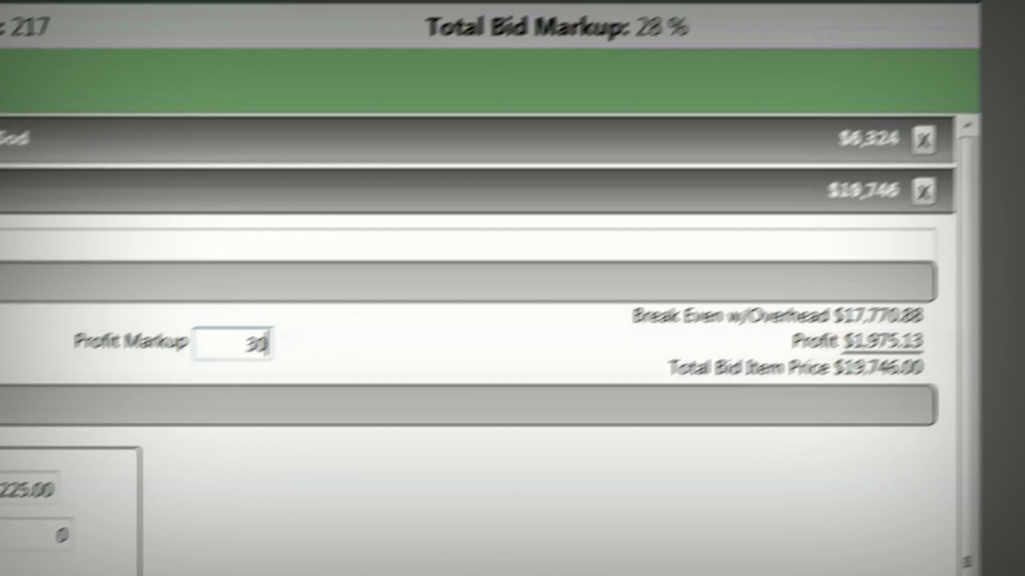
{"action": "key", "text": "Tab"}
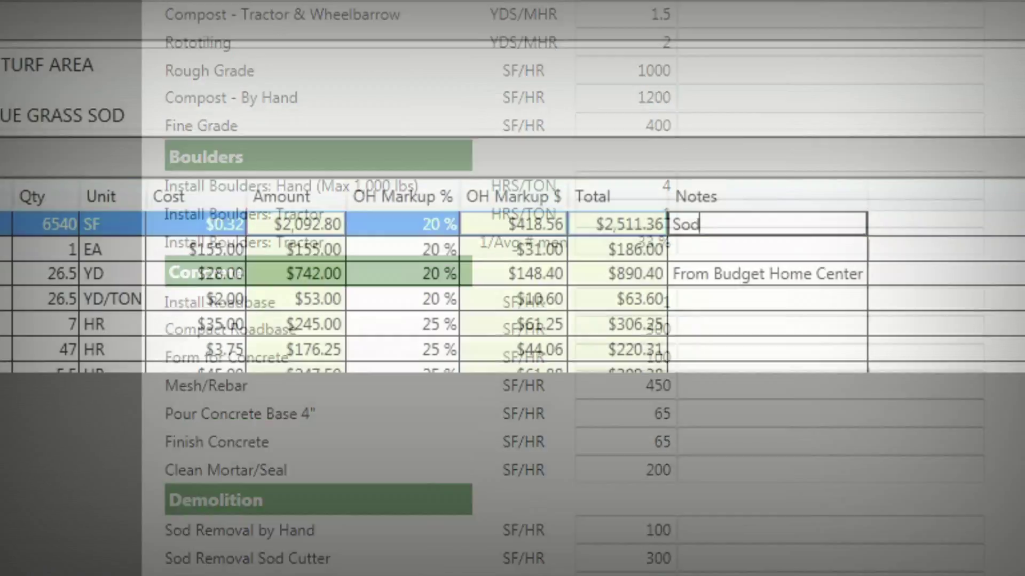
{"action": "type", "text": "quoted by Mark"}
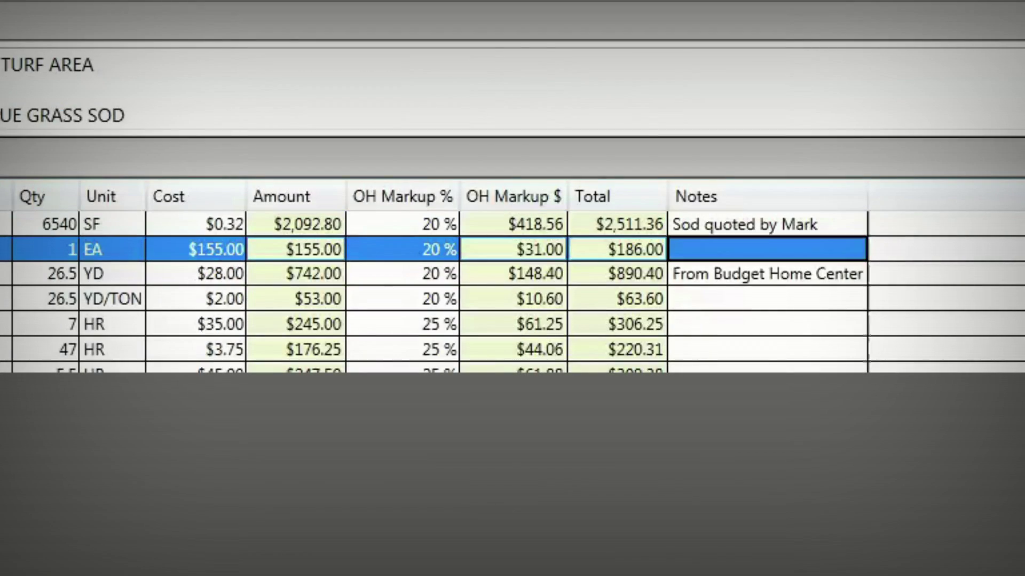